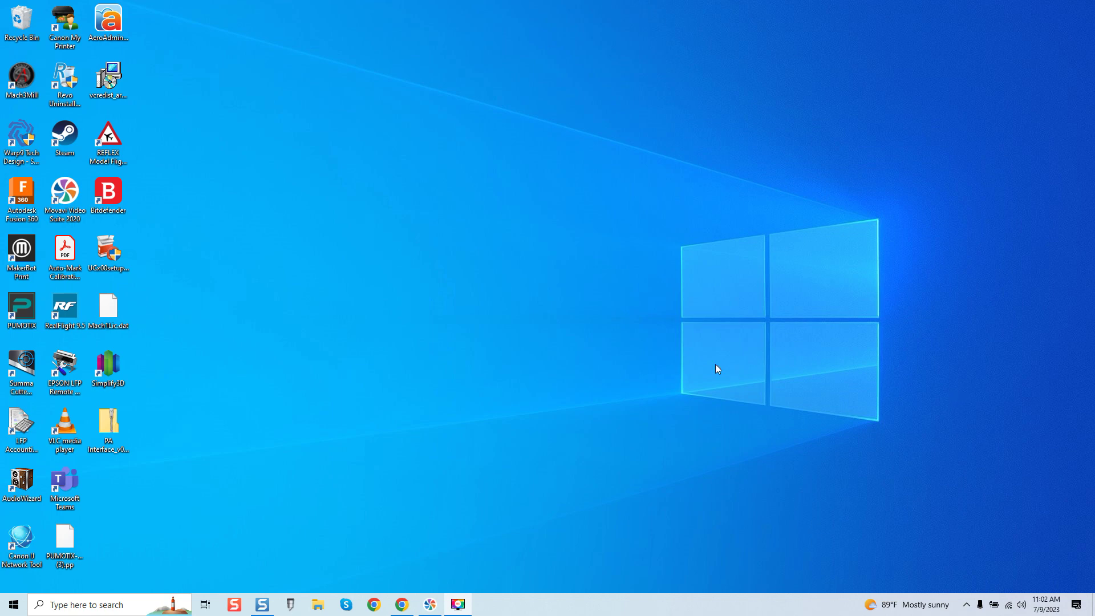
# - Launch Mach3 with the Mach3Mill profile, accept the plugin dialog, and clear the emergency reset
pyautogui.doubleClick(21, 85)
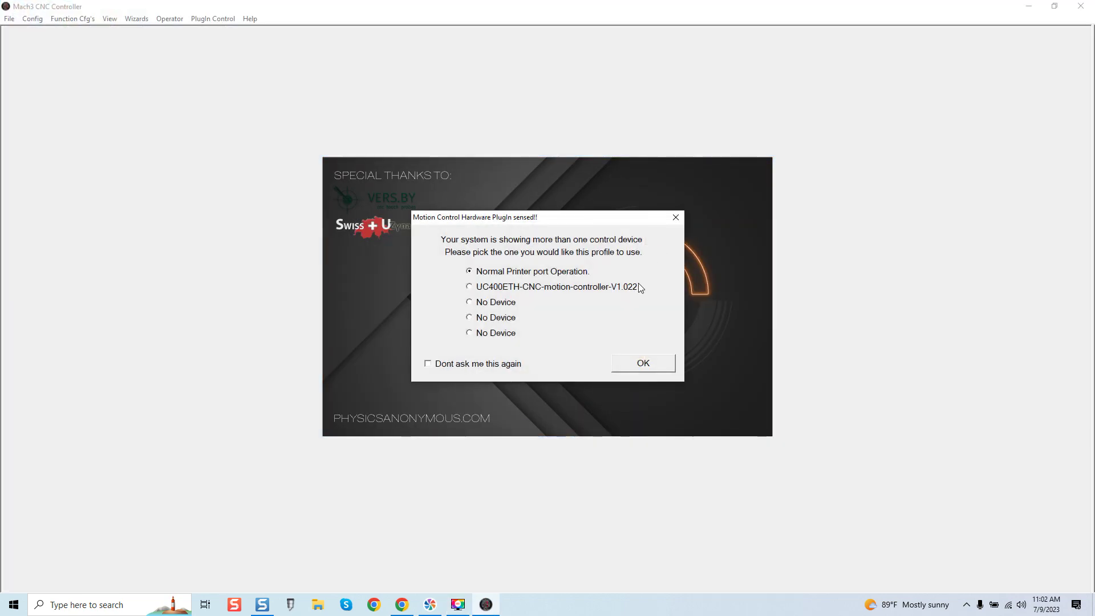
pyautogui.click(649, 368)
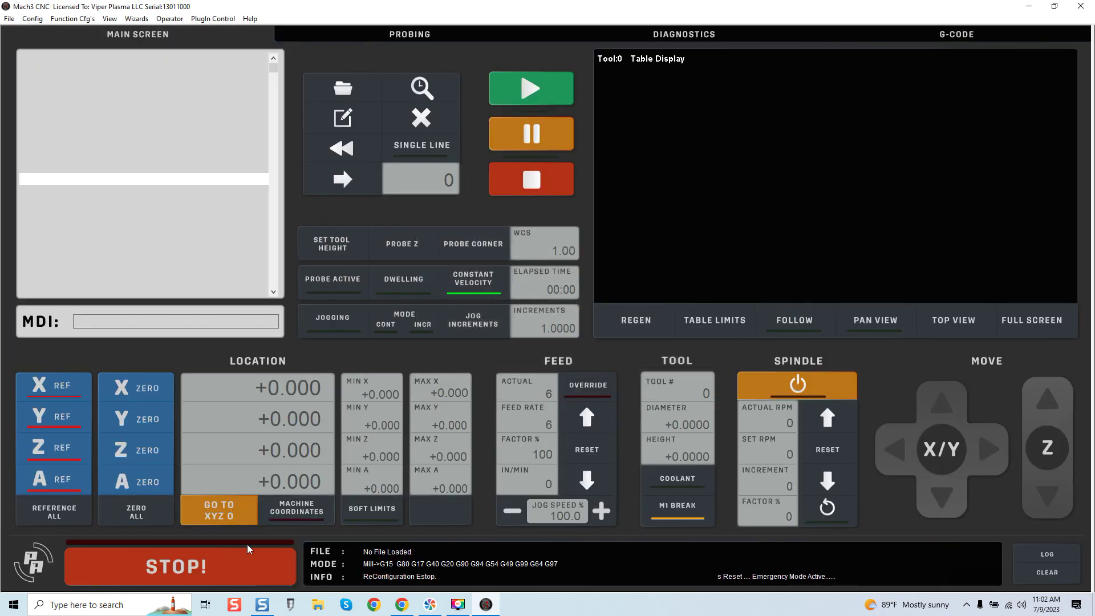
pyautogui.click(228, 563)
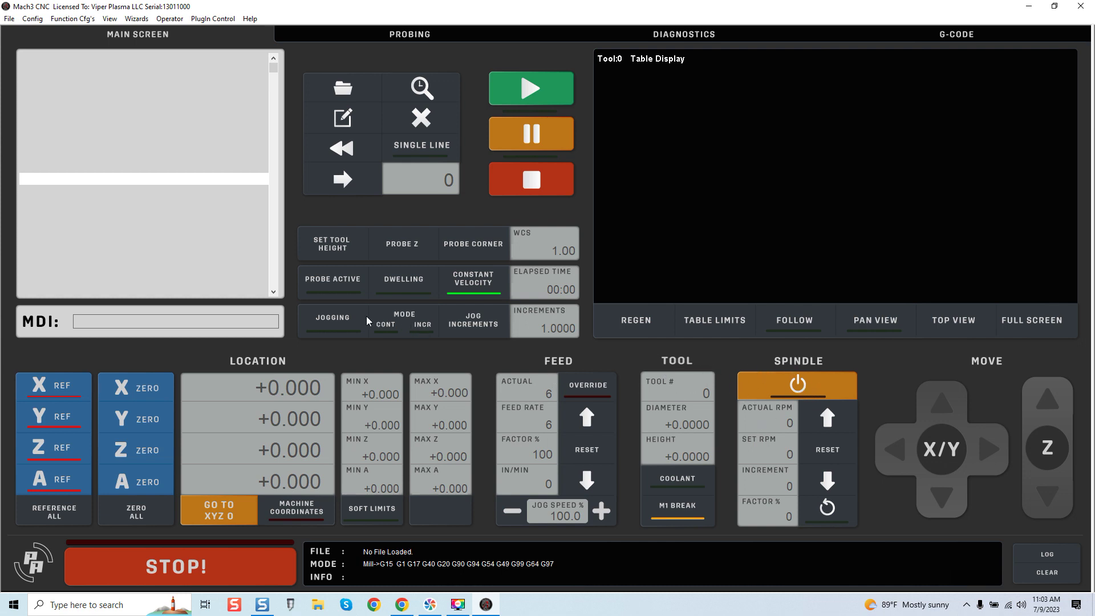
# - Cycle jogging through CONT and INCR modes, turn it off, and show the Probing page
pyautogui.click(349, 320)
pyautogui.click(421, 330)
pyautogui.click(387, 331)
pyautogui.click(346, 329)
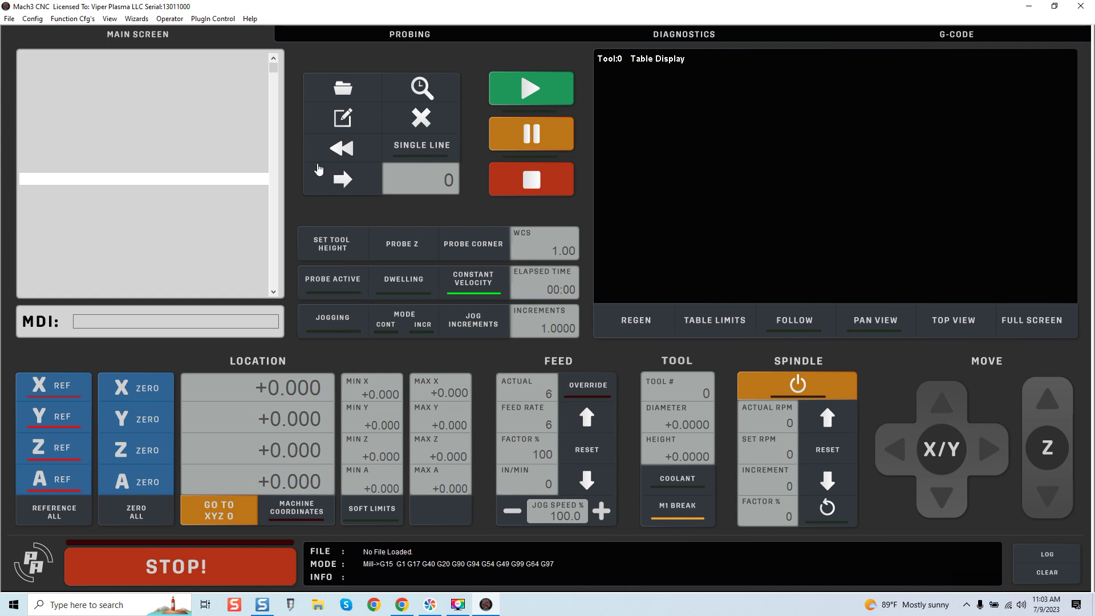
pyautogui.click(404, 35)
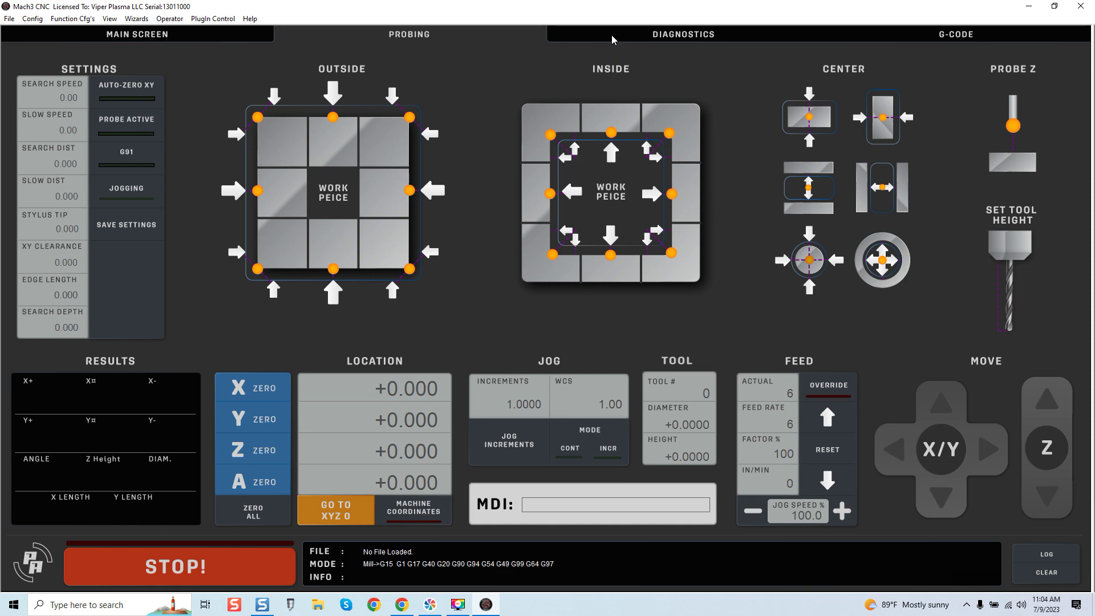
# - Show the Diagnostics page with axis readouts, port pin indicators and system values
pyautogui.click(656, 38)
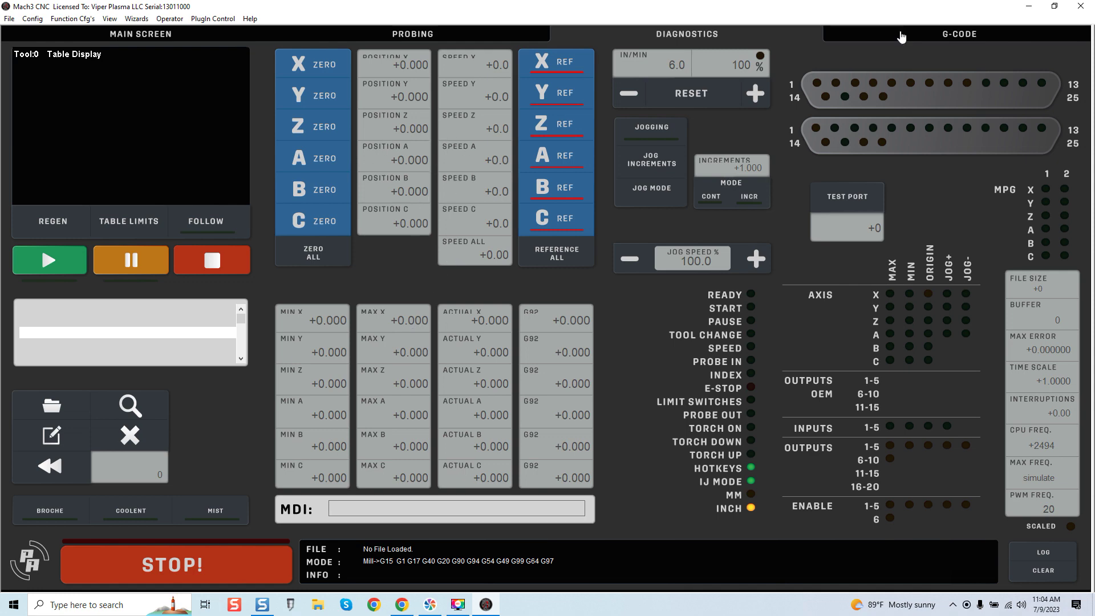
# - Display the G-Code reference page listing G00–G99 and M00–M99 codes
pyautogui.click(901, 35)
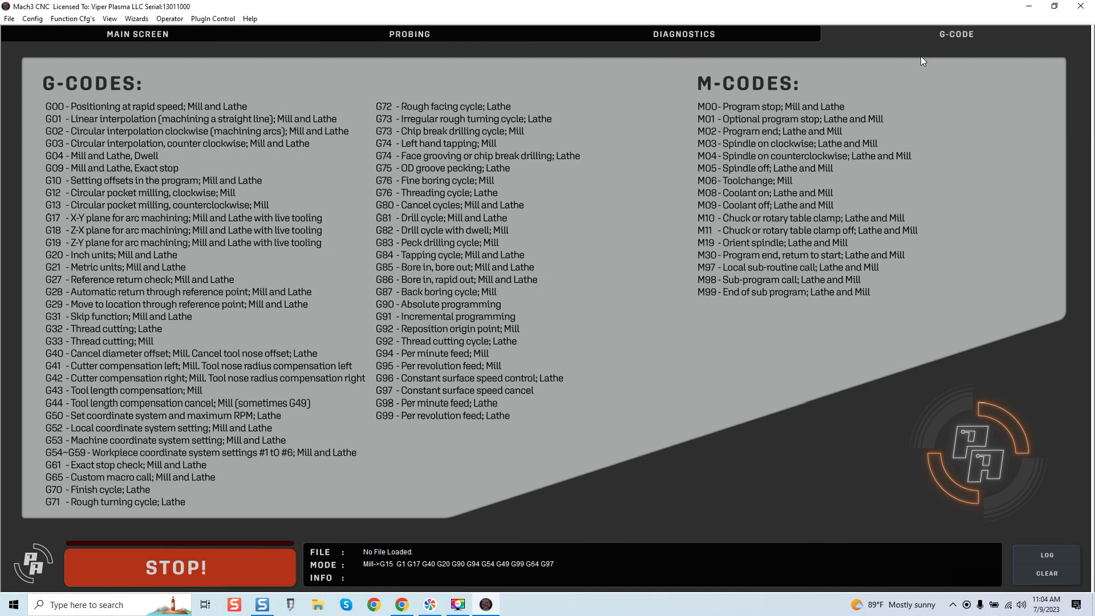
# - Go back to the Main Screen page, then hide and restore the menu bar using the PA logo
pyautogui.click(153, 35)
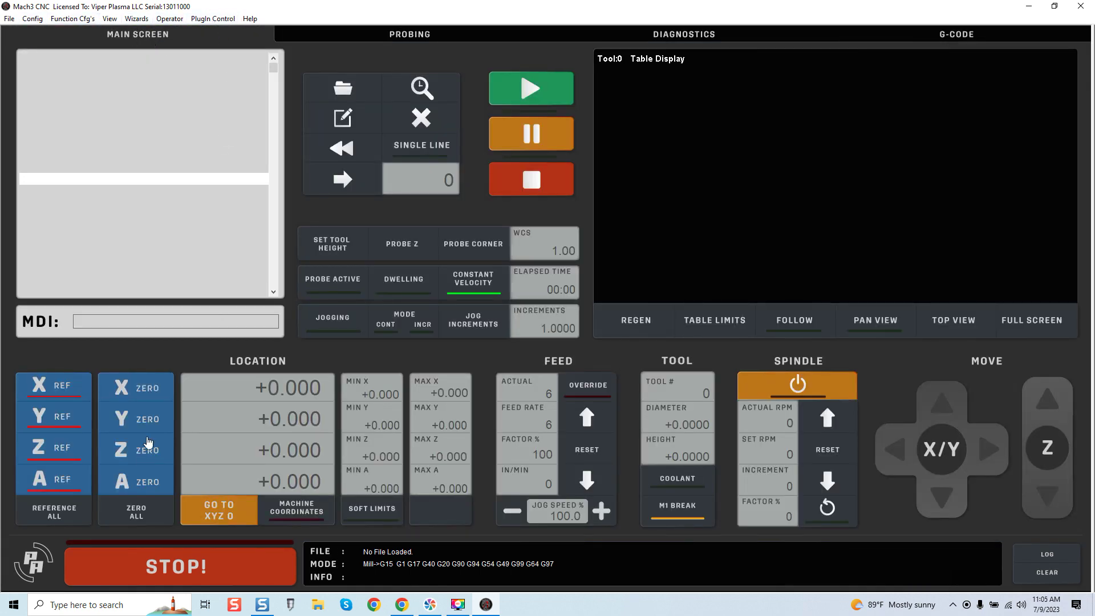
pyautogui.click(32, 566)
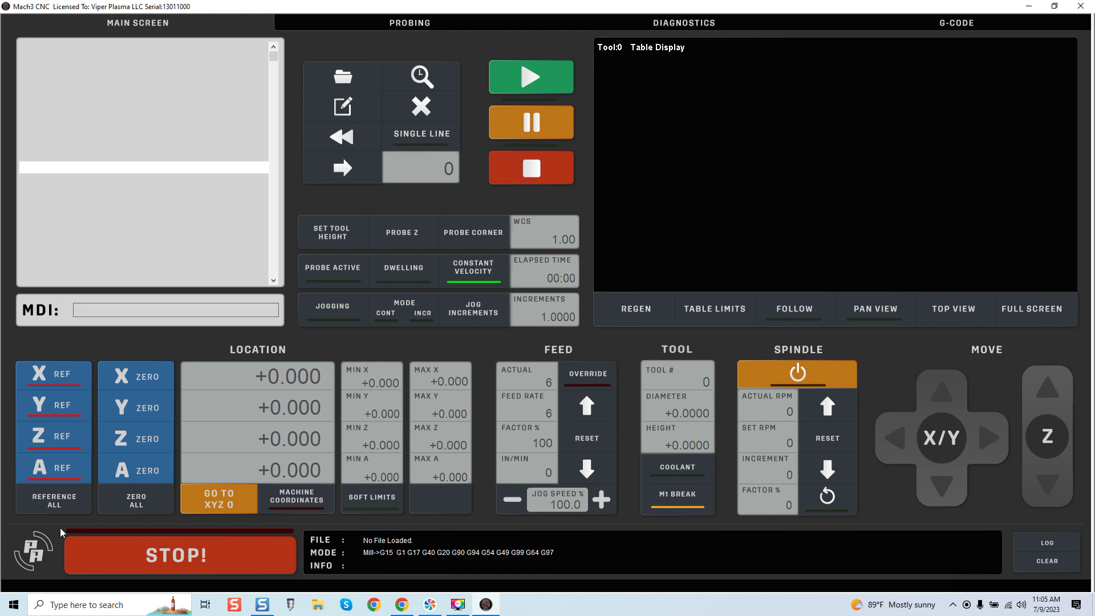
pyautogui.click(37, 537)
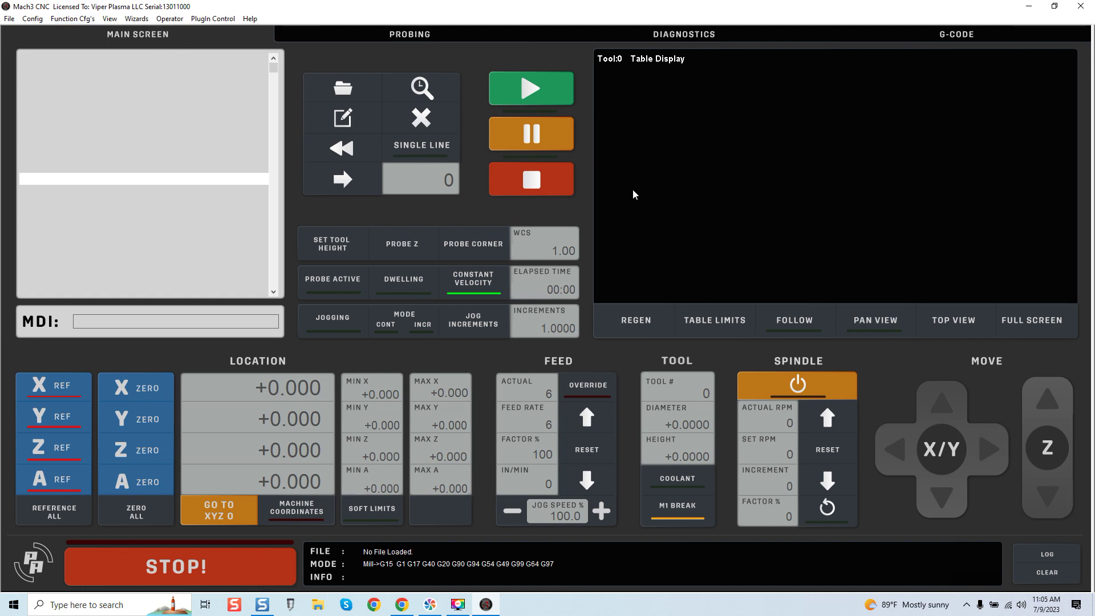
# - Load roadrunner.tap from the recent files list and toggle the table limits outline off and on
pyautogui.click(420, 87)
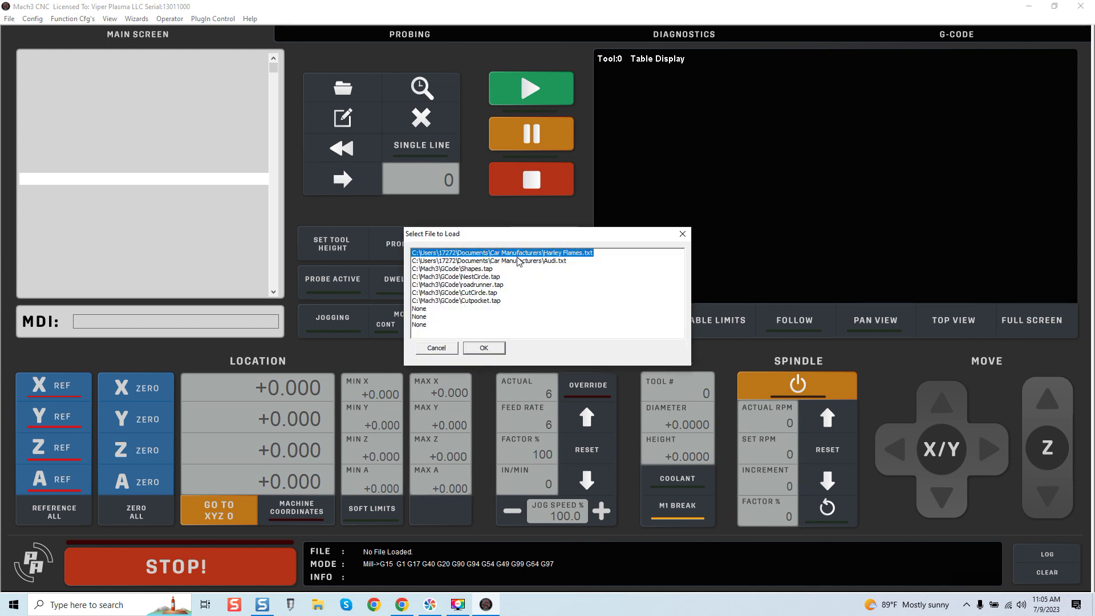
pyautogui.doubleClick(490, 285)
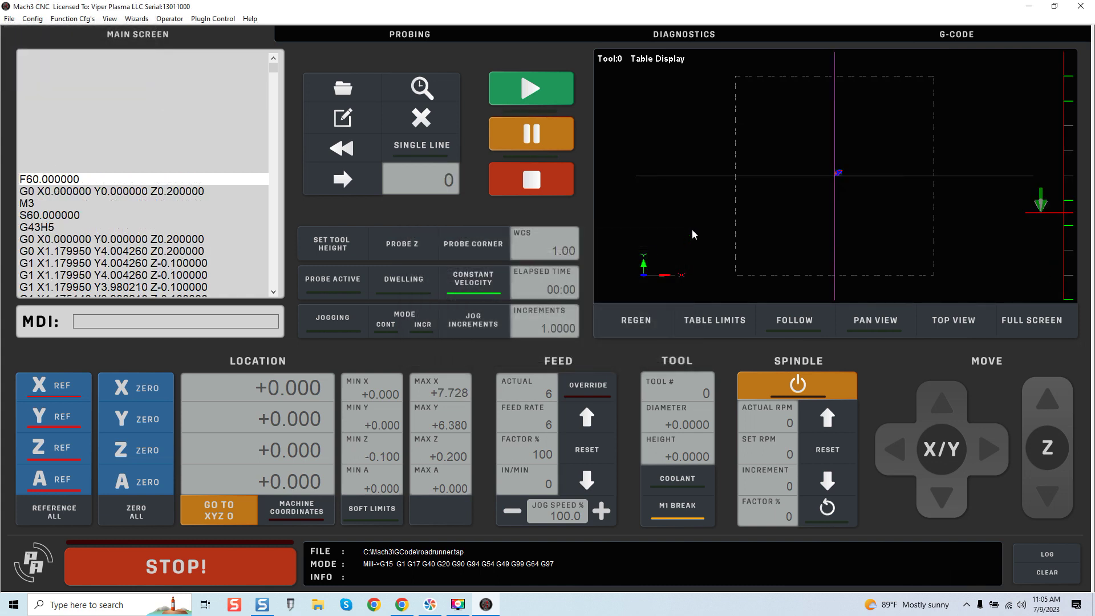
pyautogui.click(727, 323)
pyautogui.click(727, 323)
# - Zoom in and tilt the toolpath view to enlarge the roadrunner preview
pyautogui.scroll(3, 853, 176)
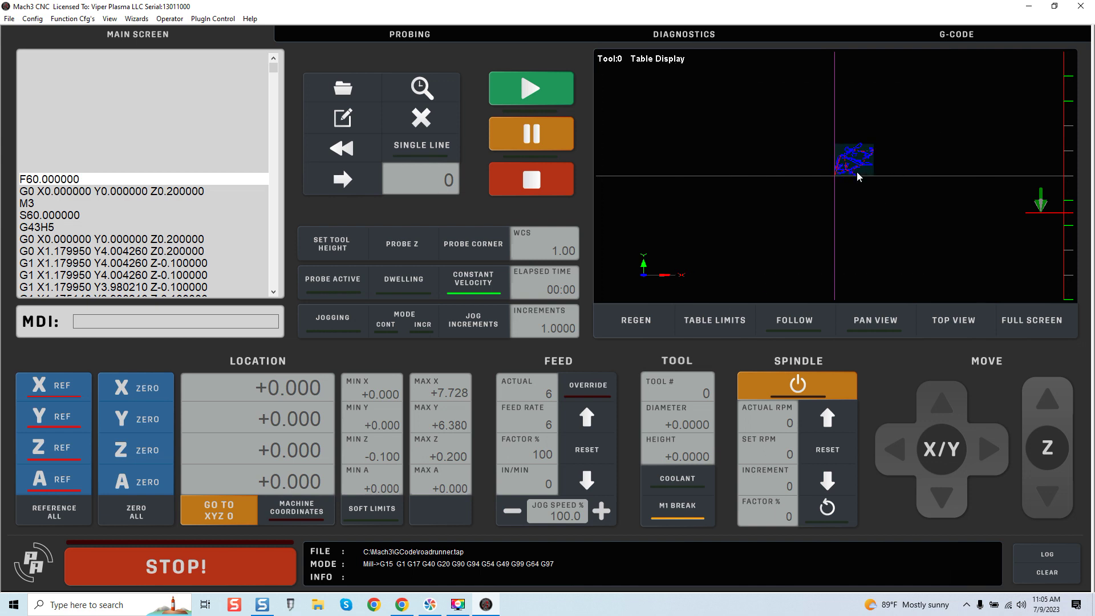
pyautogui.scroll(5, 858, 173)
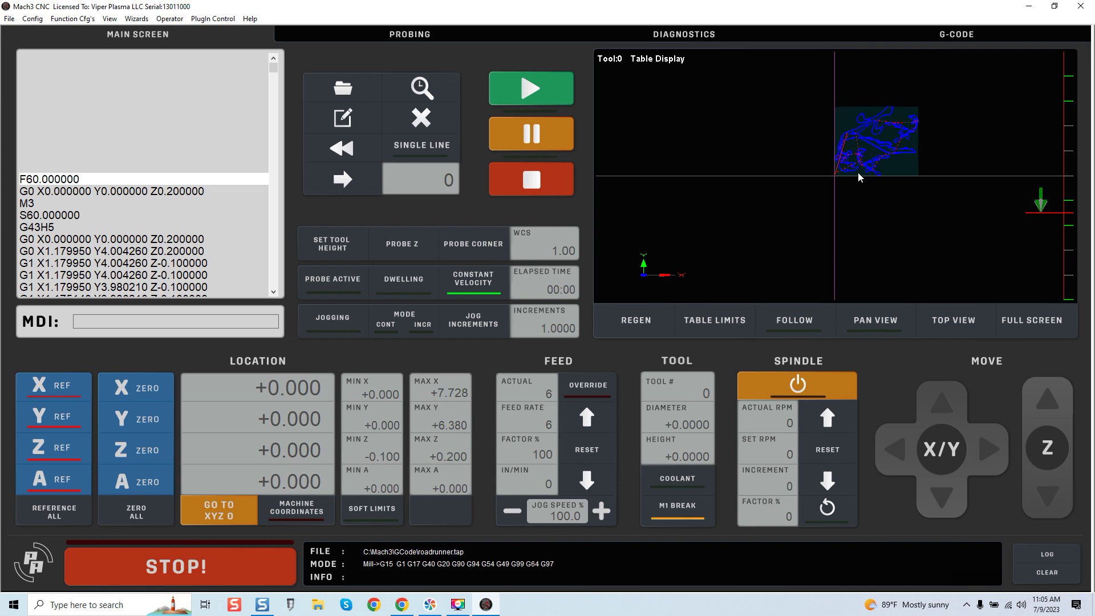
pyautogui.scroll(4, 858, 172)
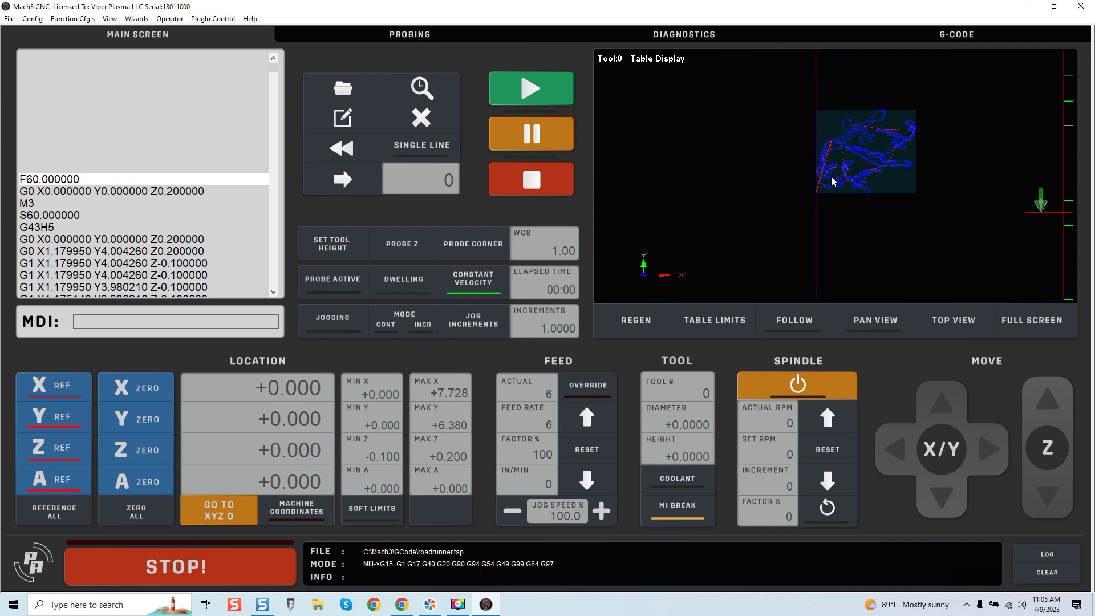
pyautogui.moveTo(832, 182)
pyautogui.mouseDown()
pyautogui.moveTo(816, 146)
pyautogui.moveTo(837, 167)
pyautogui.mouseUp()
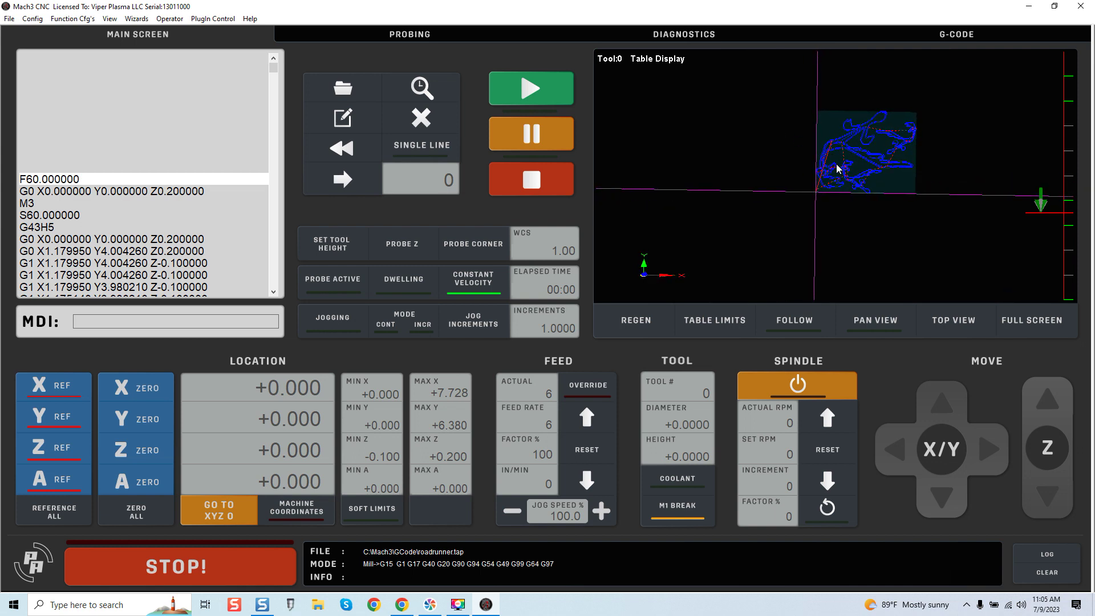
pyautogui.scroll(4, 802, 191)
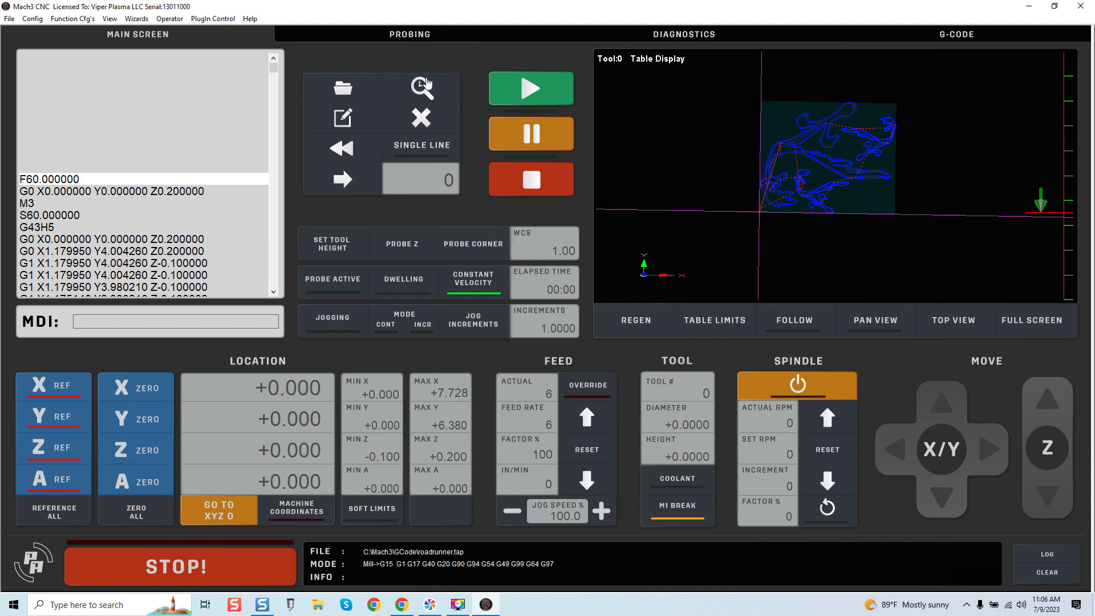
# - Load the standard 1024.set screen set via View > Load Screens
pyautogui.click(110, 19)
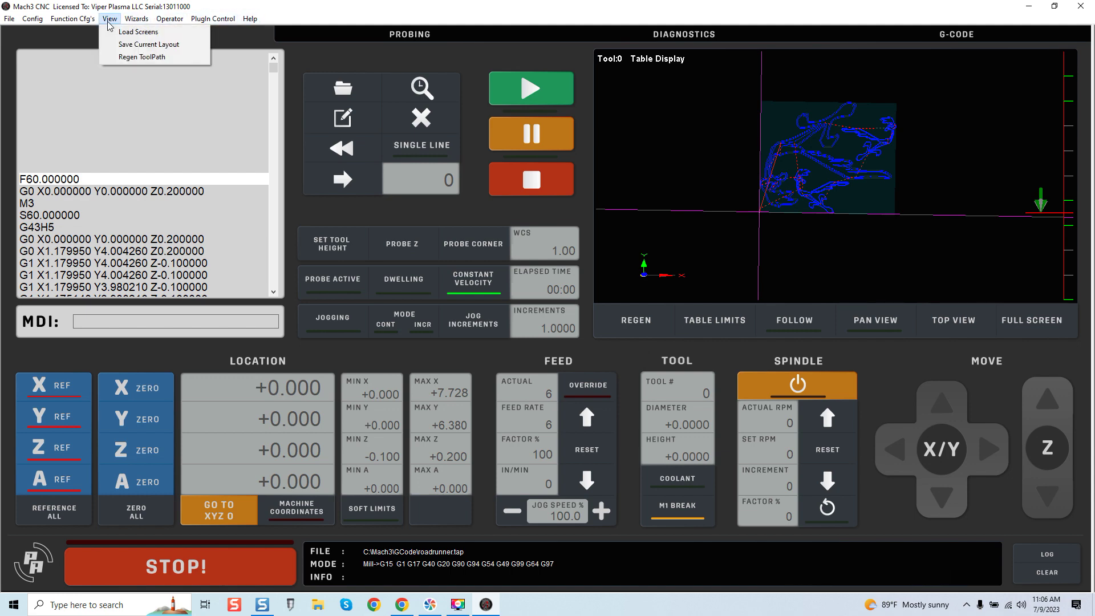
pyautogui.click(128, 32)
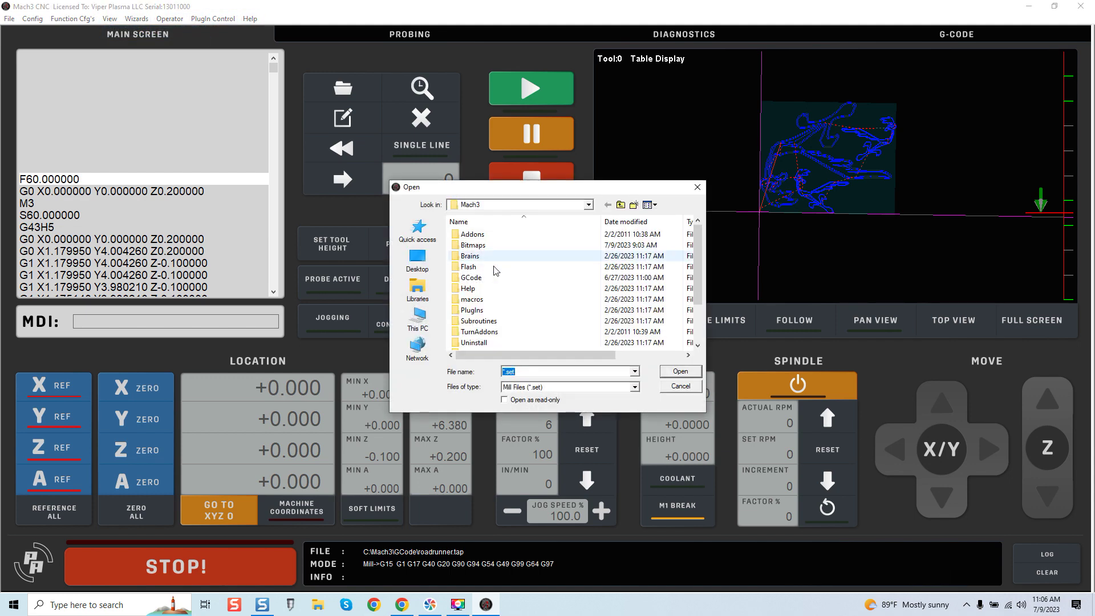
pyautogui.scroll(-2, 535, 304)
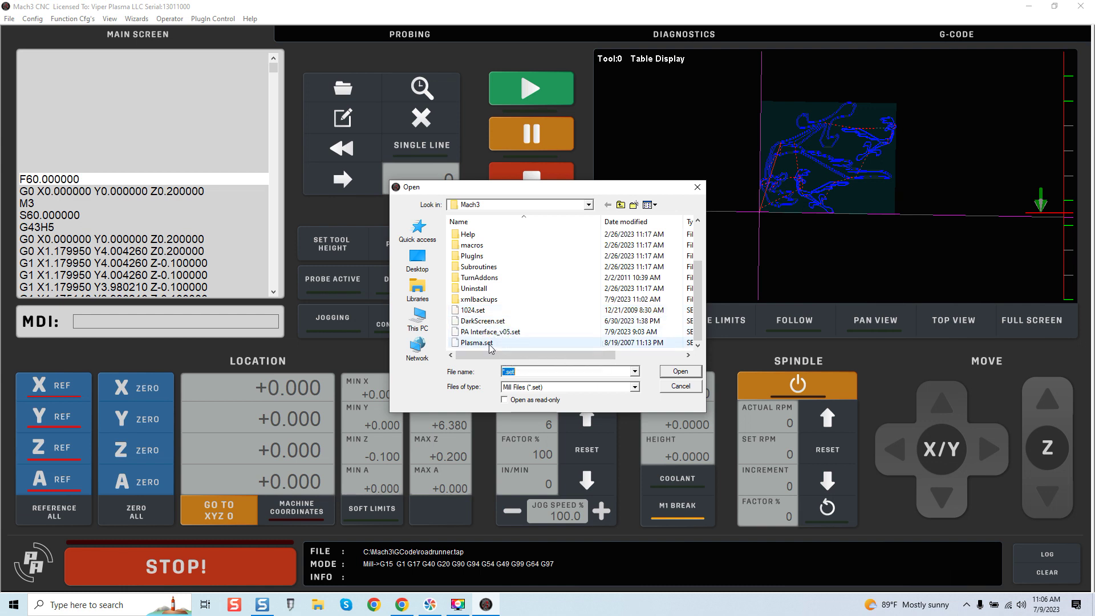
pyautogui.click(490, 310)
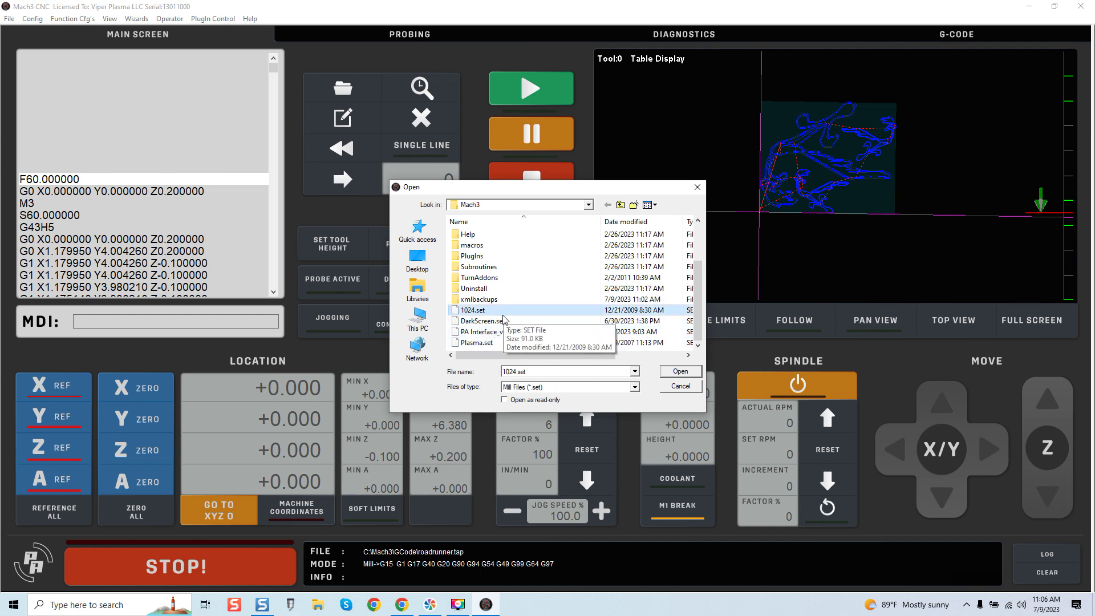
pyautogui.click(680, 372)
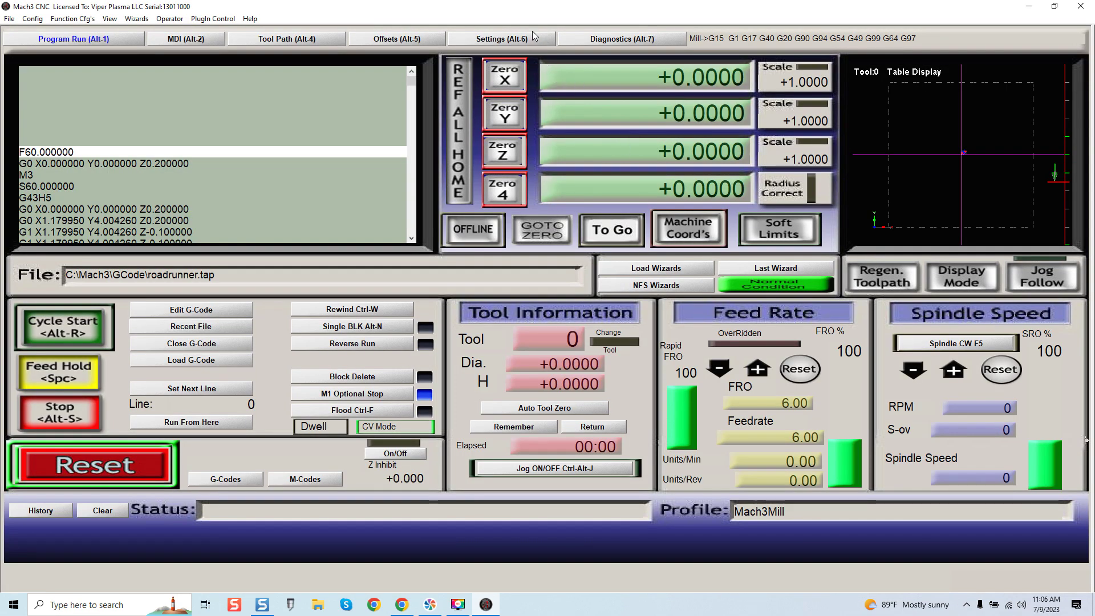
# - Show the standard Settings page, then bring up the Load Screens dialog again
pyautogui.click(532, 38)
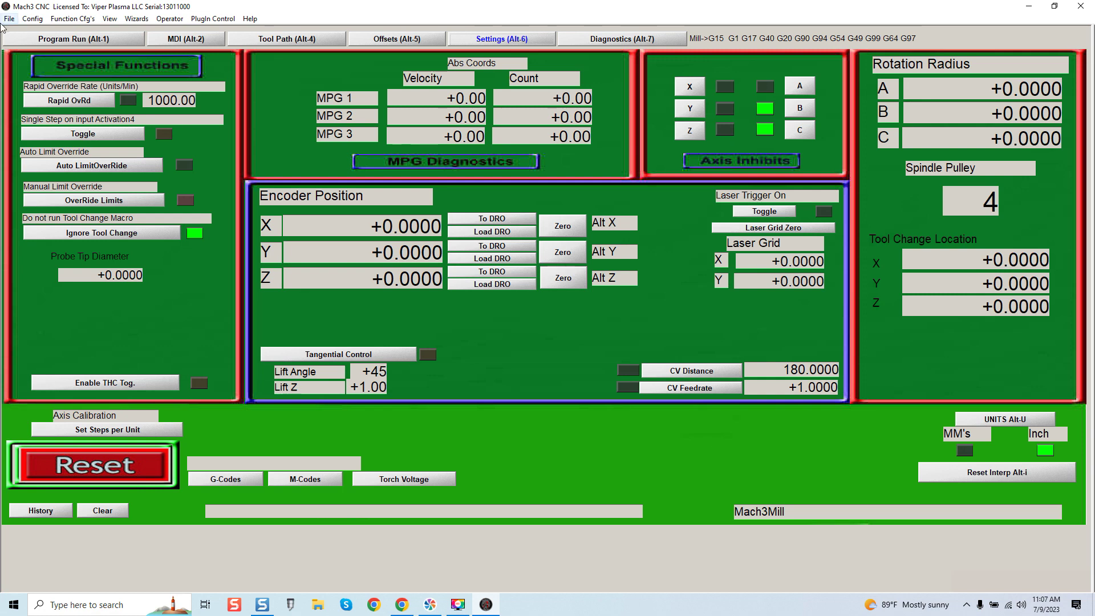
pyautogui.click(110, 18)
pyautogui.click(140, 33)
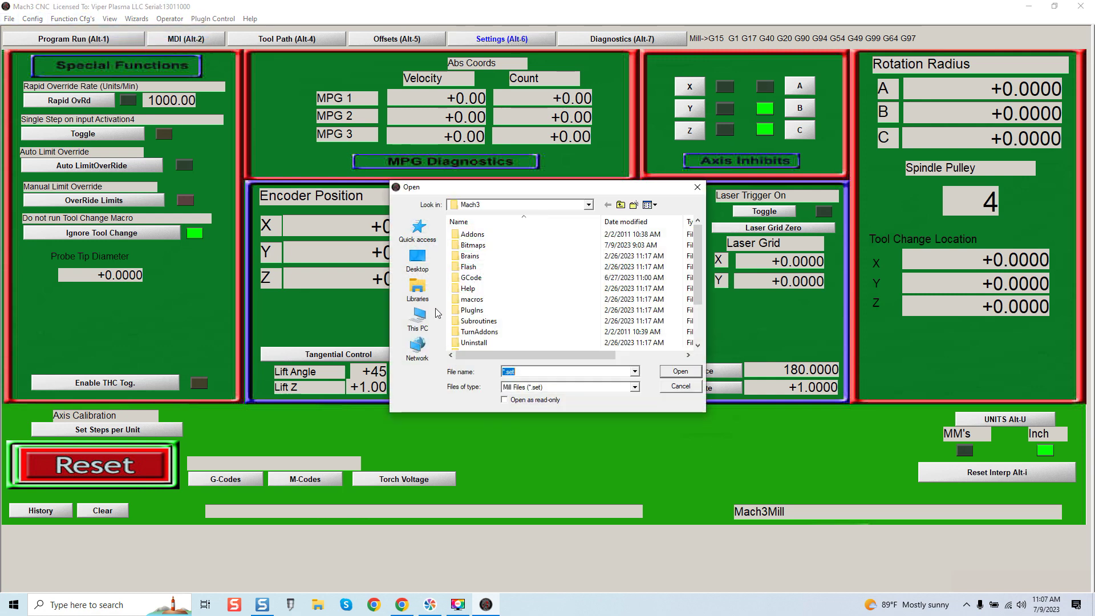
# - Pick PA Interface_v05.set in the Load Screens dialog and load it
pyautogui.scroll(-2, 491, 315)
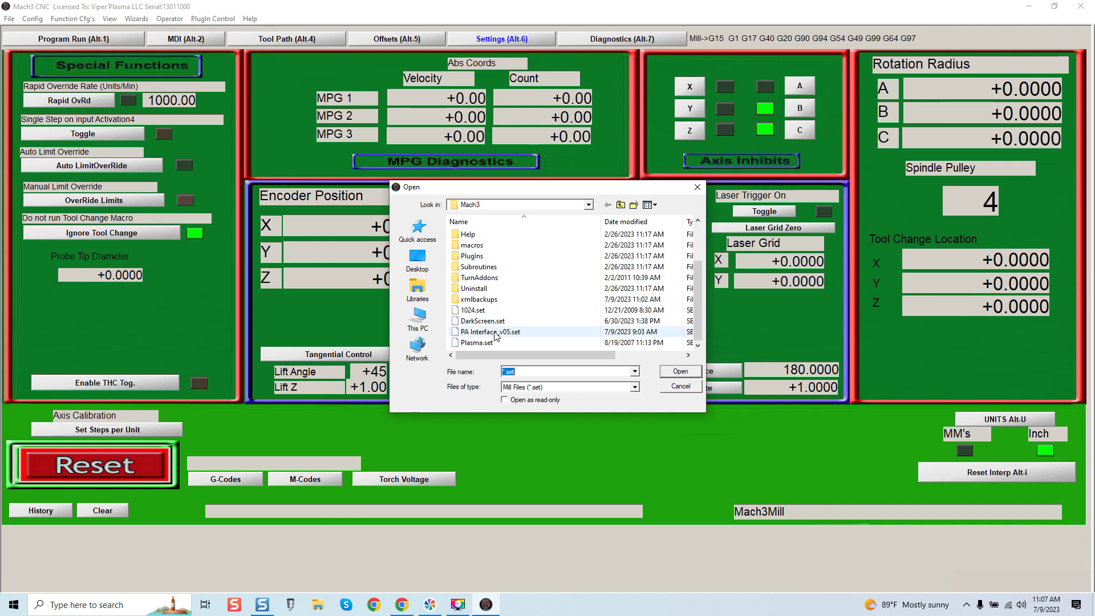
pyautogui.click(492, 331)
pyautogui.click(665, 373)
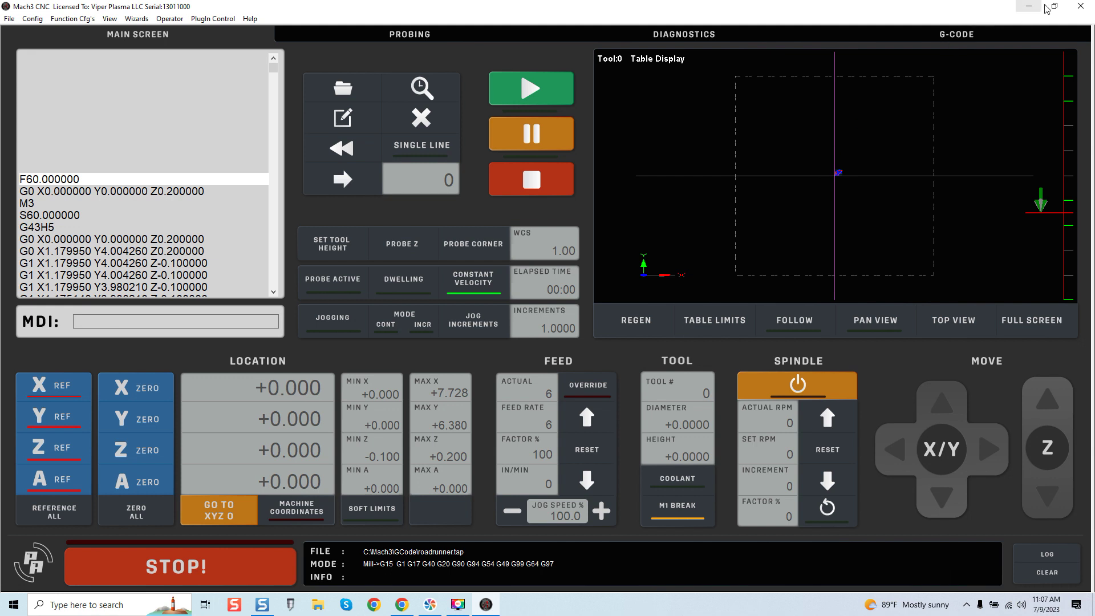
# - End the Mach3 session and bring the PA Mach 3 Screen Set page back up
pyautogui.click(1080, 6)
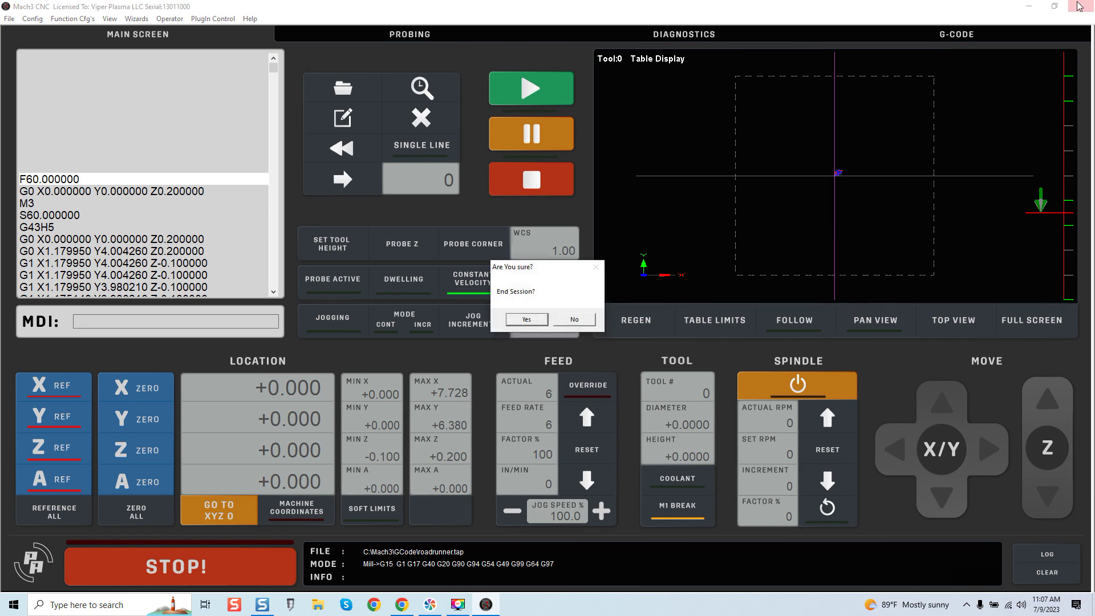
pyautogui.click(538, 321)
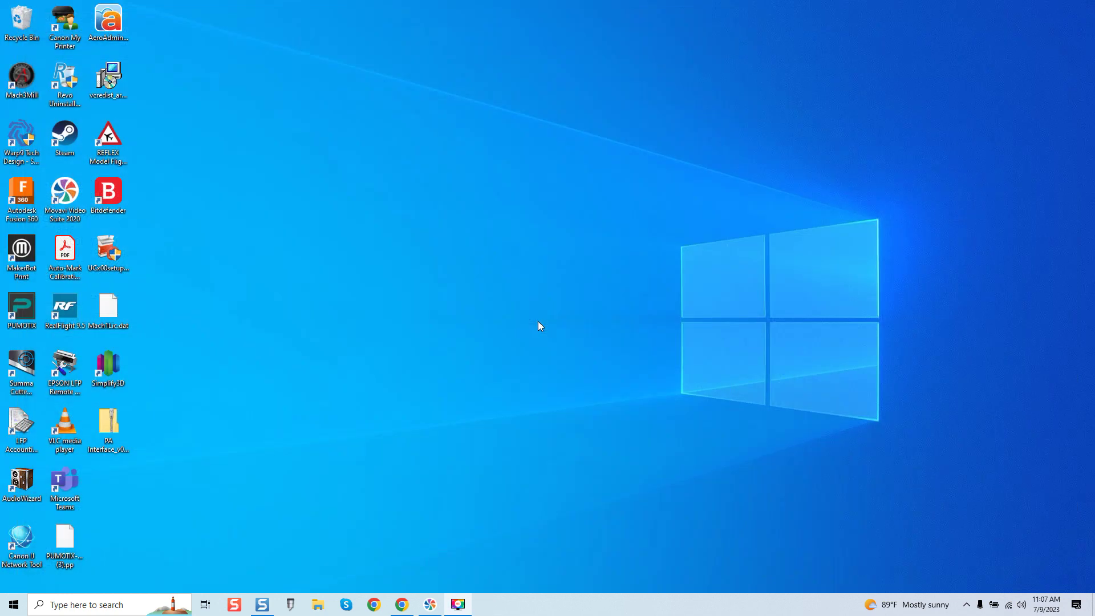
pyautogui.click(402, 605)
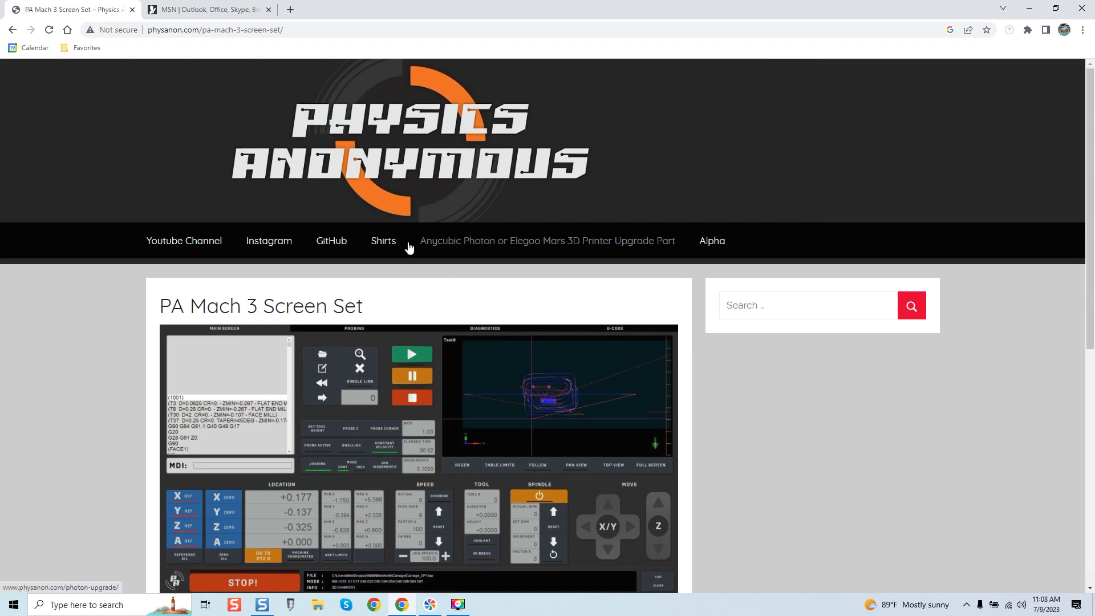
# - Close Chrome after reviewing the page and open the PA Interface_v0.5.zip archive
pyautogui.scroll(-1, 410, 246)
pyautogui.scroll(1, 411, 249)
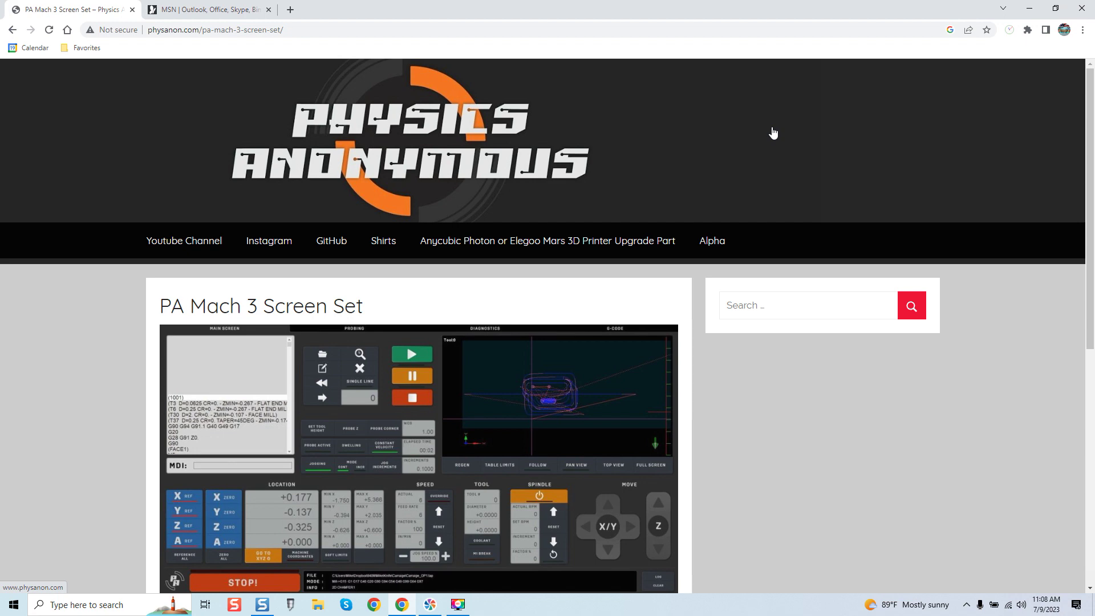
pyautogui.click(1083, 9)
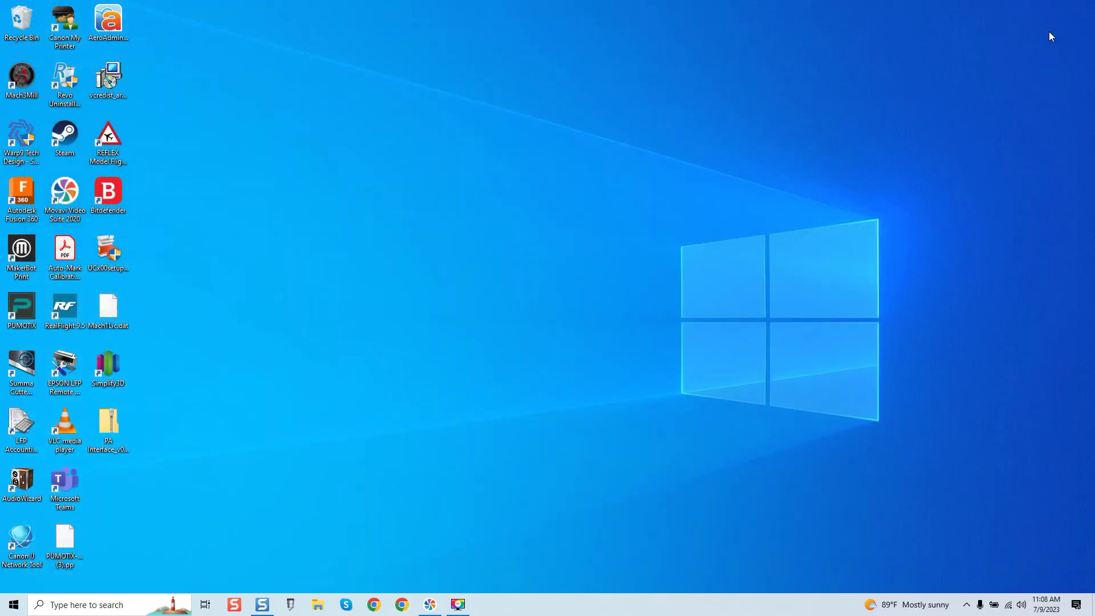
pyautogui.doubleClick(111, 437)
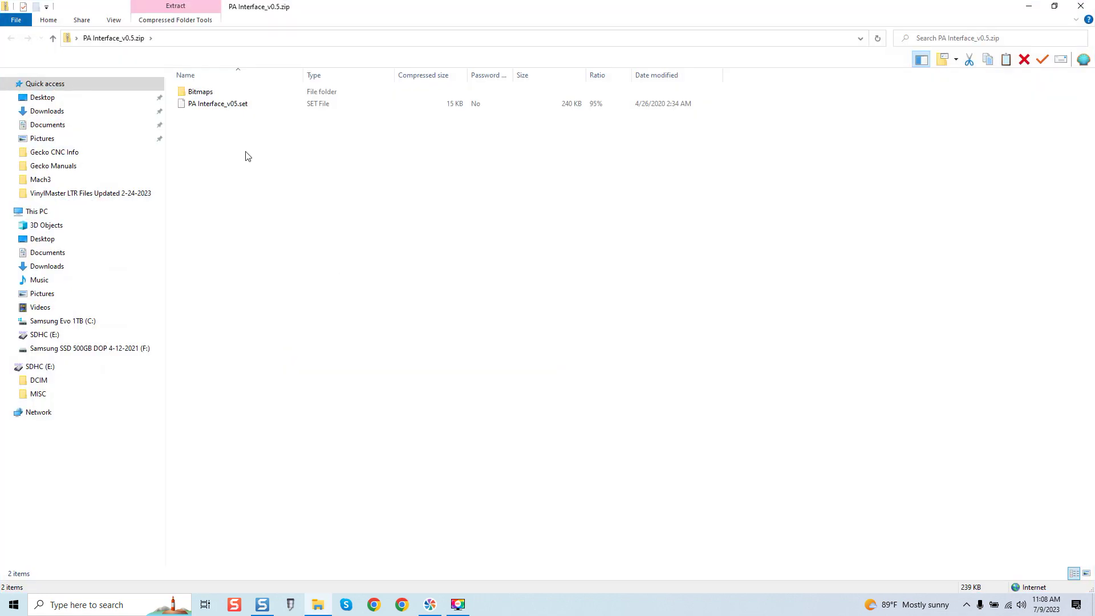
# - Copy the Bitmaps folder and PA Interface_v05.set from the archive, then minimize its window
pyautogui.click(208, 96)
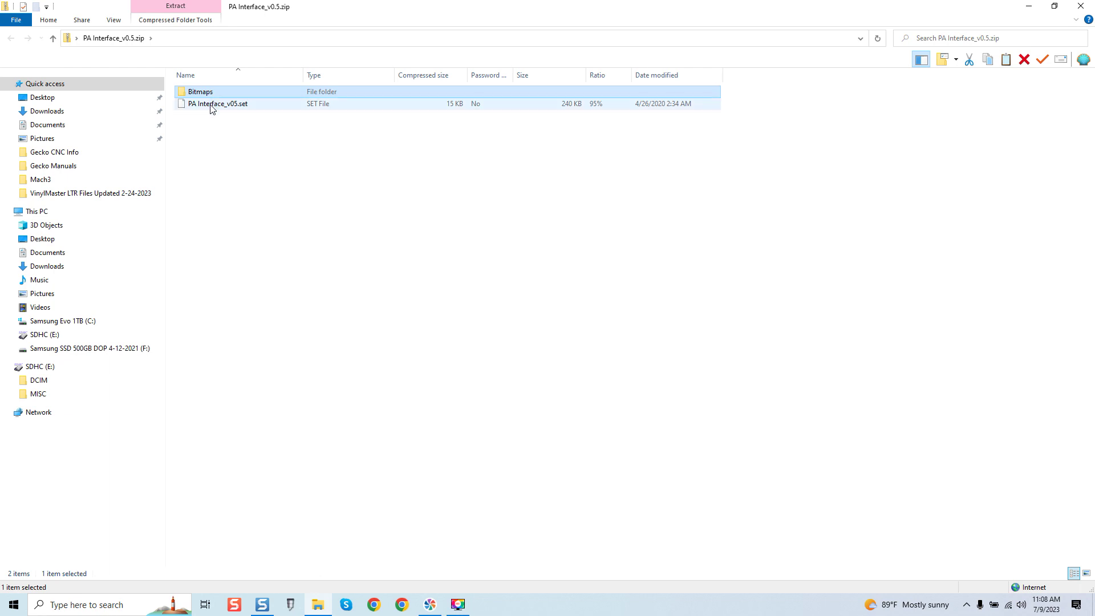
pyautogui.keyDown('shift'); pyautogui.click(211, 104); pyautogui.keyUp('shift')
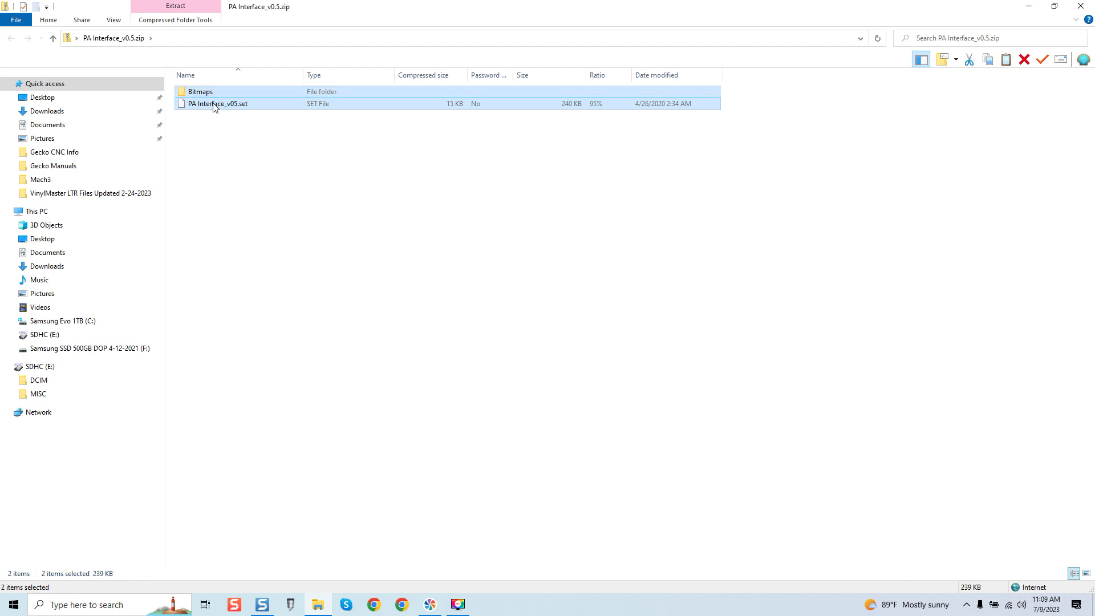
pyautogui.rightClick(212, 104)
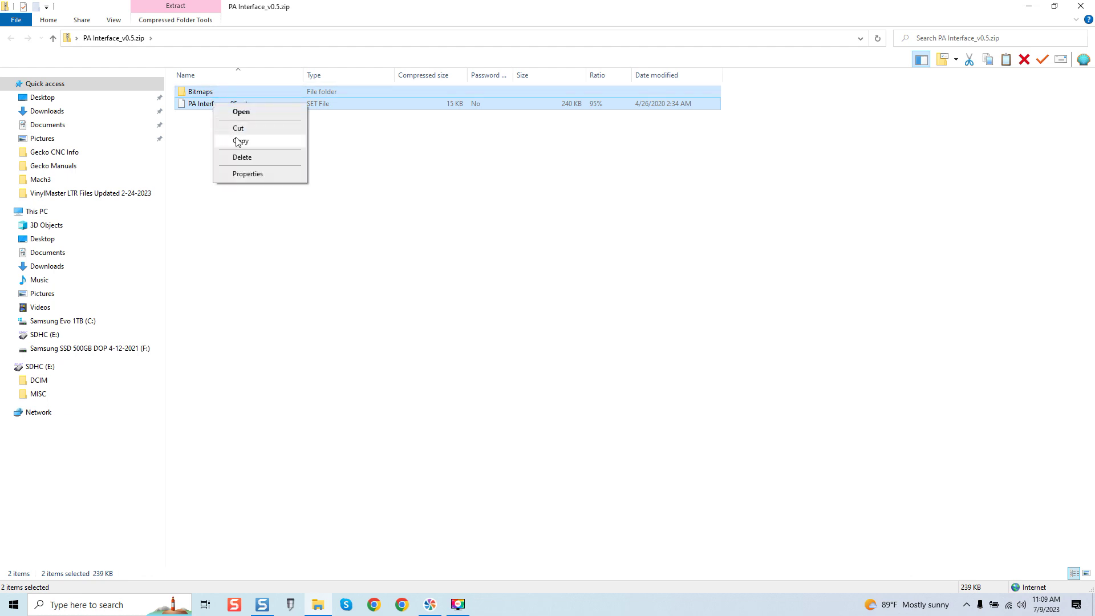
pyautogui.click(239, 141)
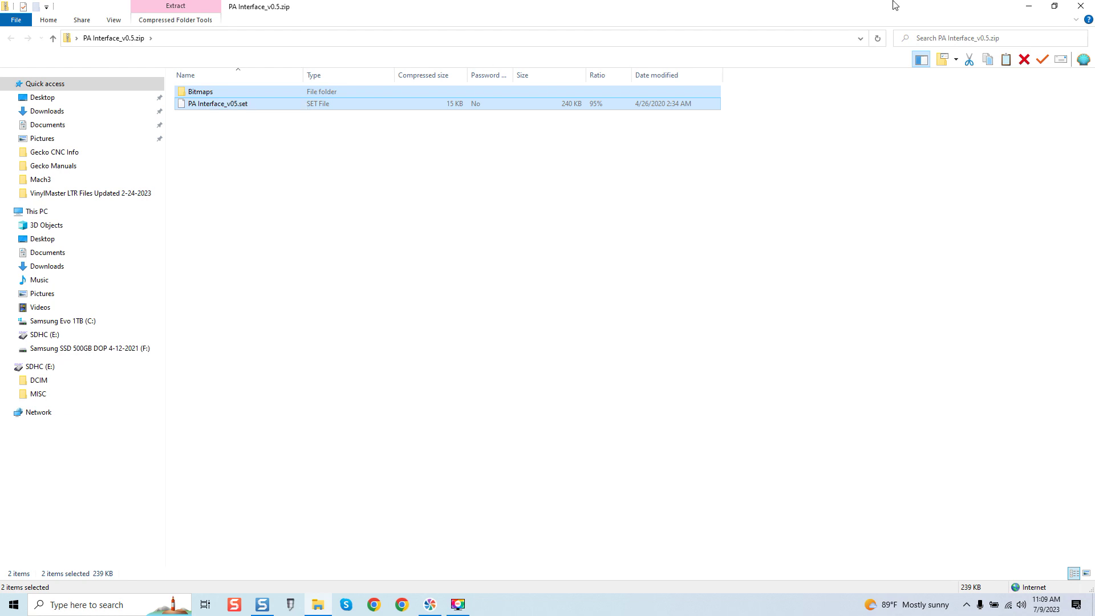
pyautogui.click(1026, 6)
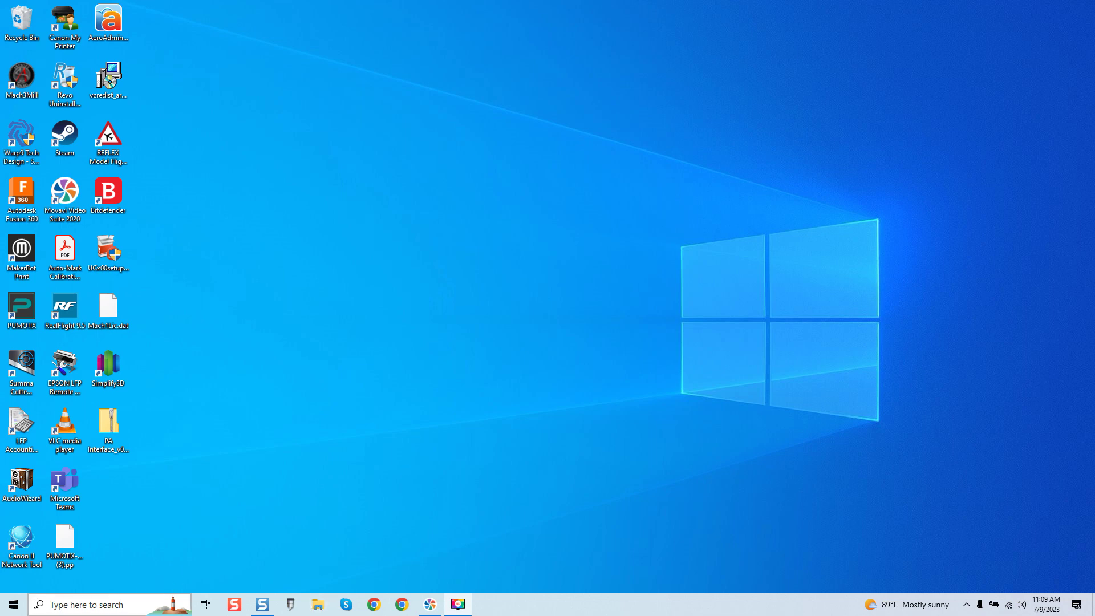
pyautogui.click(14, 605)
# - Navigate through This PC and the C: drive into the Mach3 folder
pyautogui.click(180, 403)
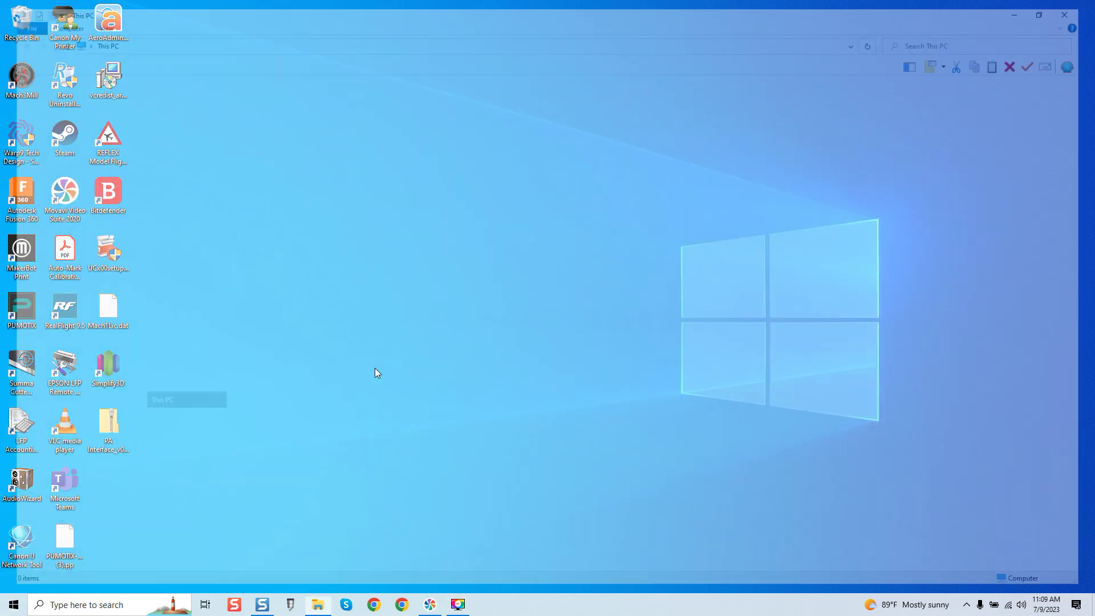
pyautogui.doubleClick(252, 186)
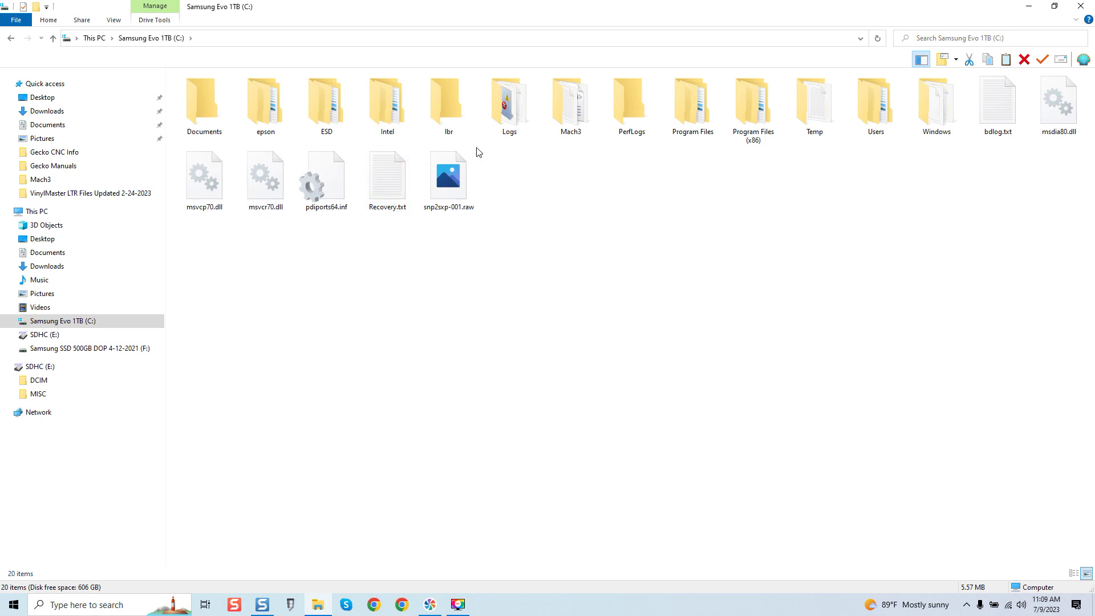
pyautogui.doubleClick(571, 106)
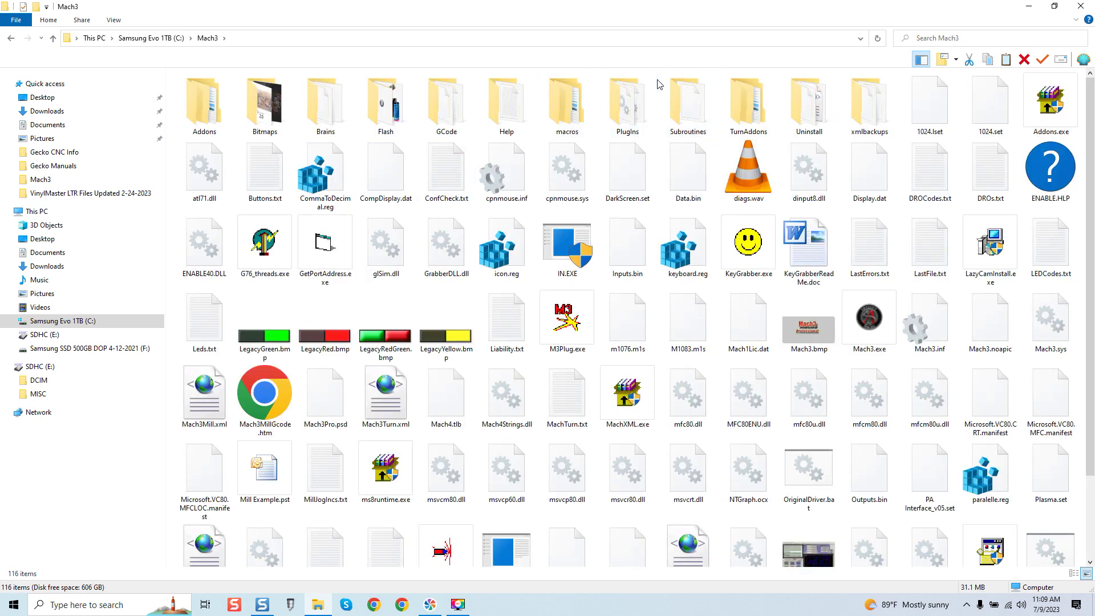
# - Paste the files into Mach3, replacing the 19 same-named files, and close the window
pyautogui.moveTo(659, 85)
pyautogui.rightClick(659, 84)
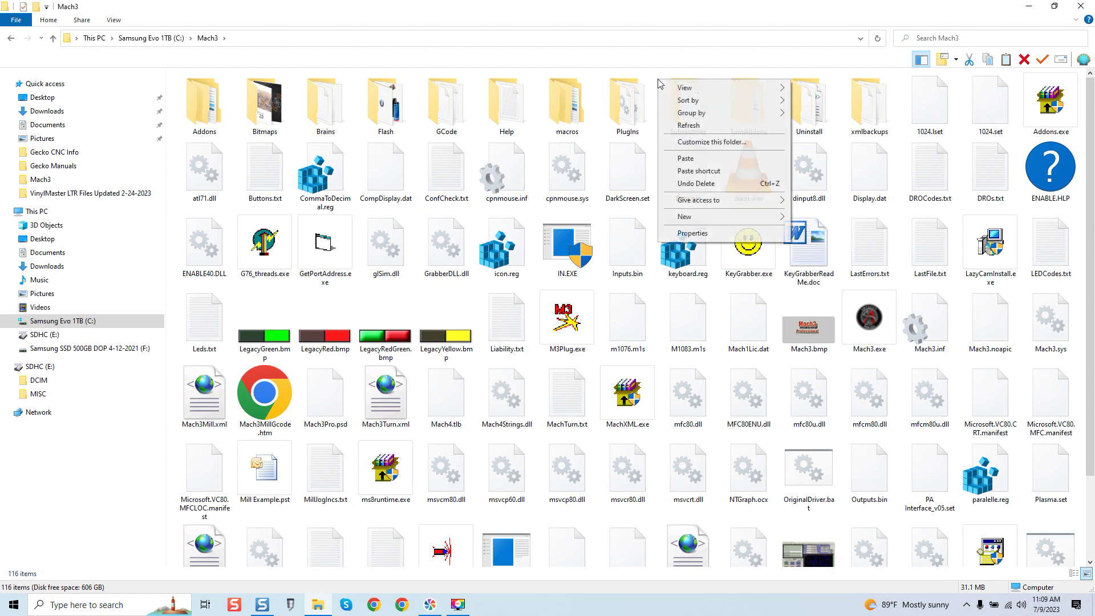
pyautogui.click(685, 160)
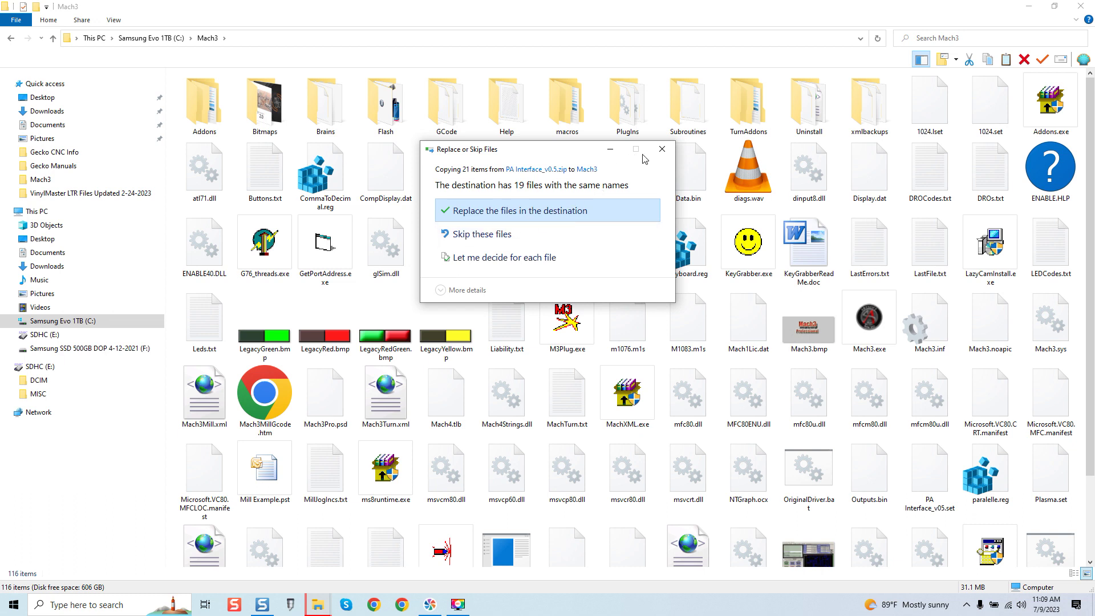
pyautogui.click(661, 149)
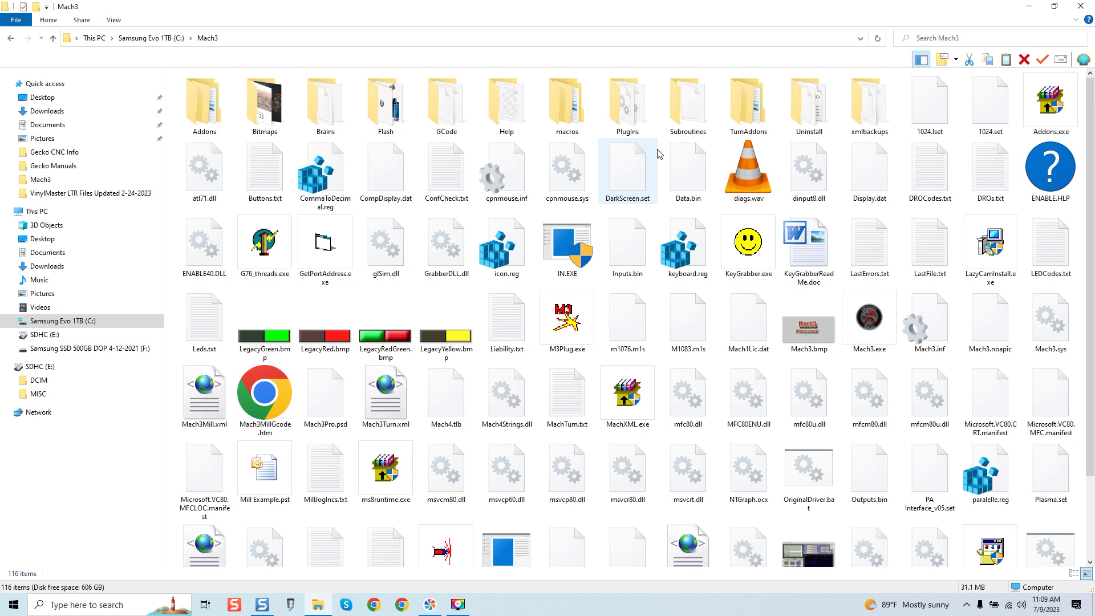
pyautogui.click(1083, 6)
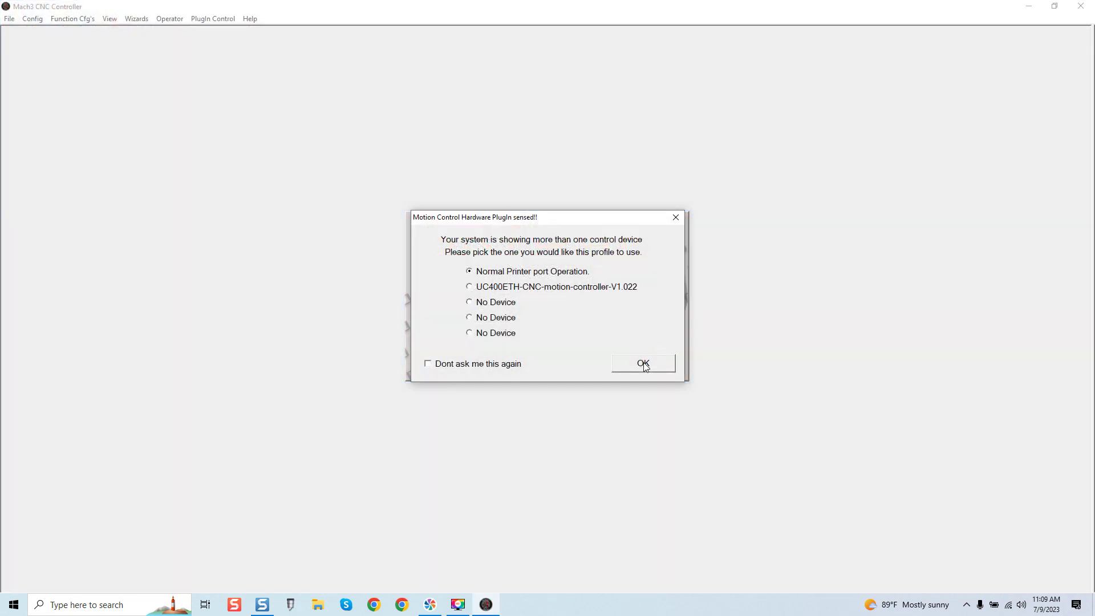
# - Start Mach3 with normal printer port operation and pick PA Interface_v05.set under Load Screens
pyautogui.click(643, 364)
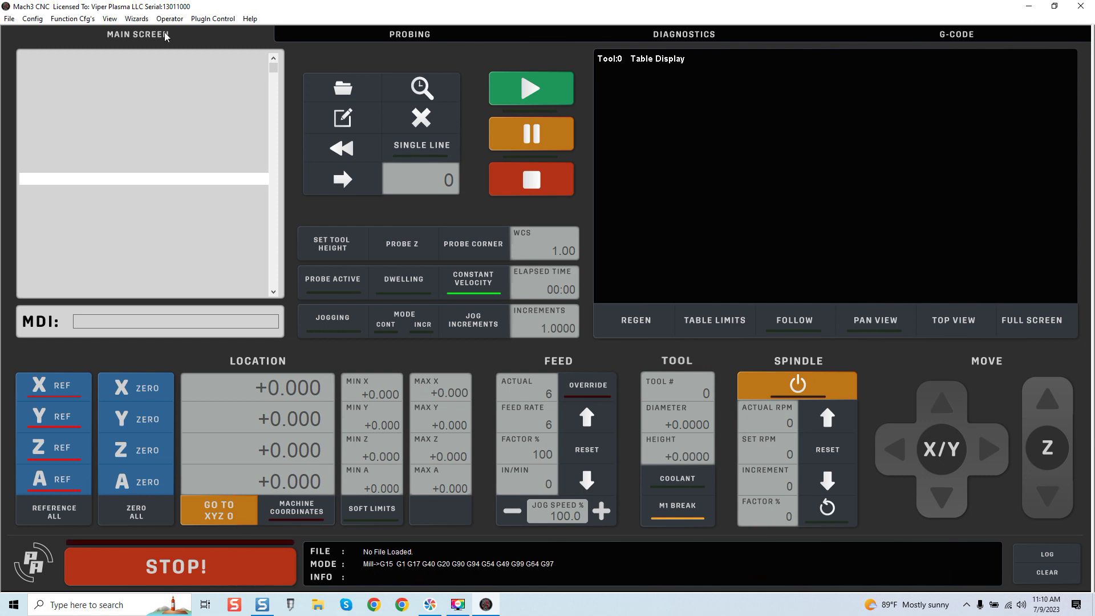
pyautogui.click(110, 19)
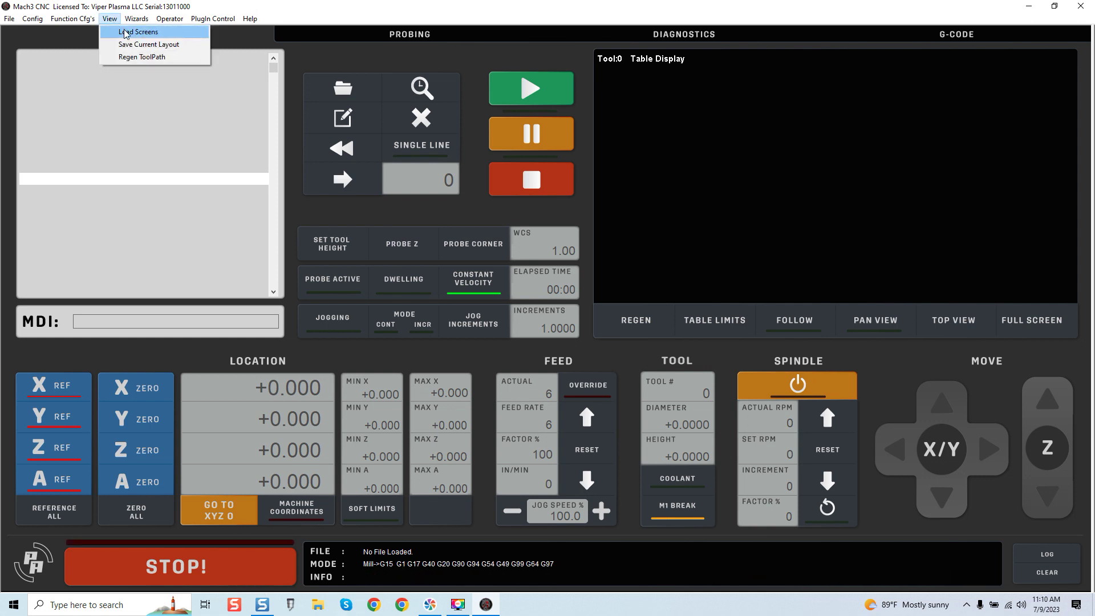
pyautogui.click(126, 33)
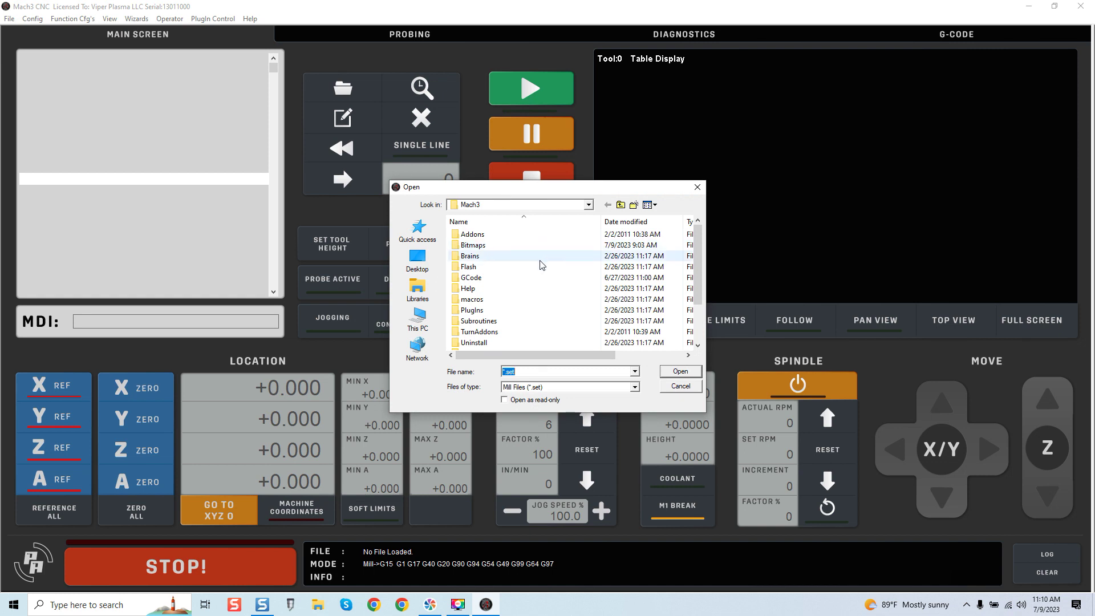
pyautogui.scroll(-2, 541, 265)
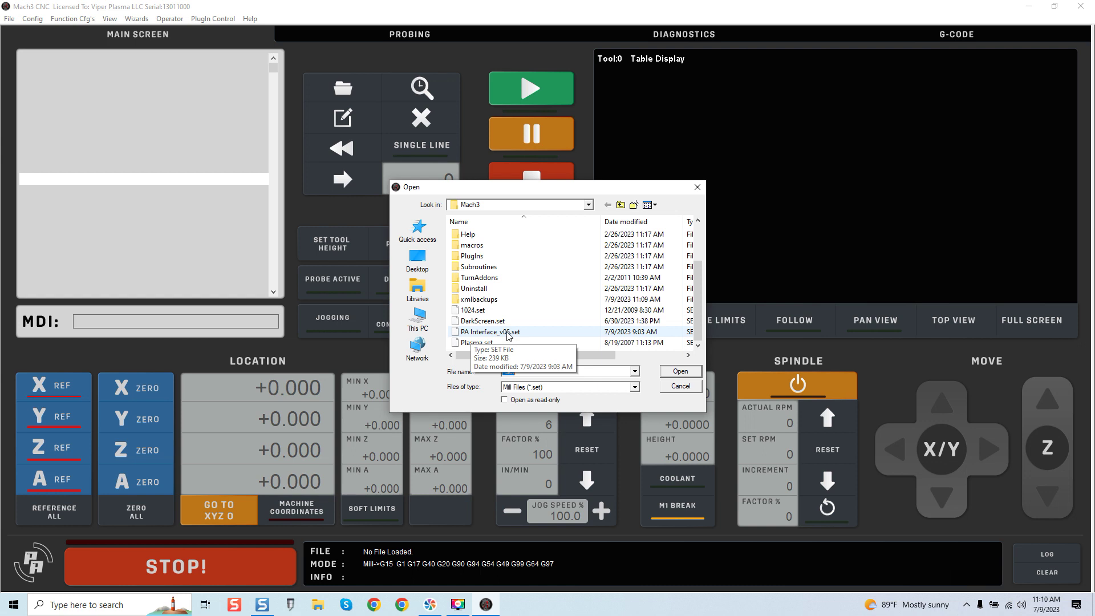
pyautogui.click(509, 333)
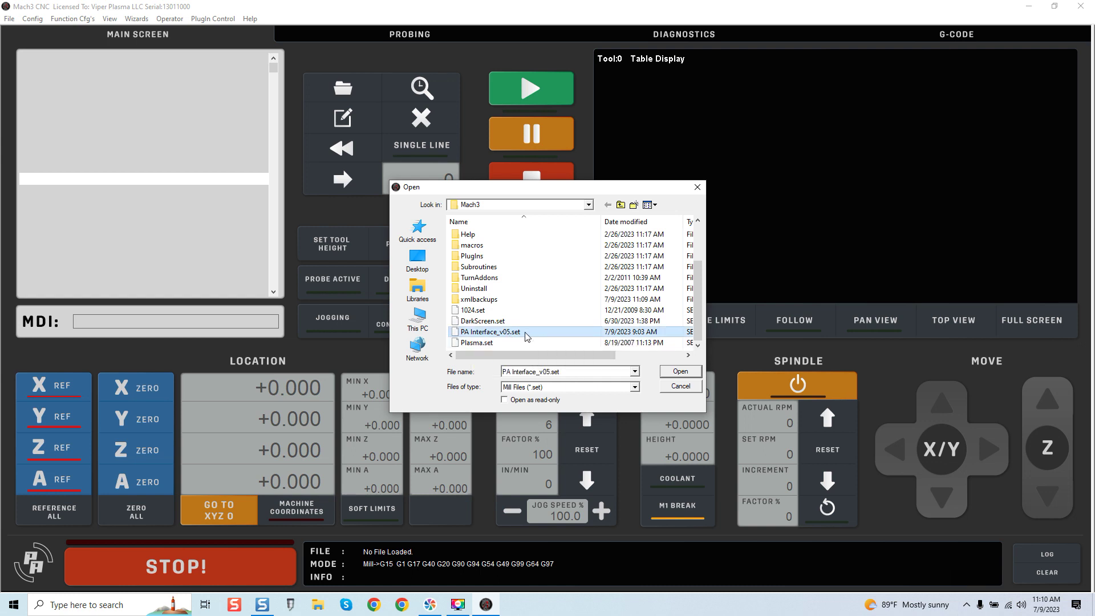